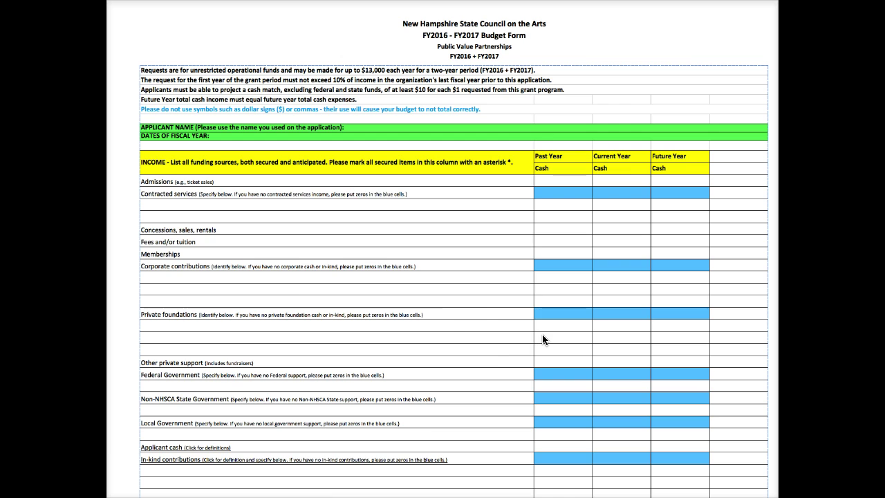
- Enter 545 as Past Year and 1250 as Current Year Admissions cash income
scroll(542, 334, "down", 3)
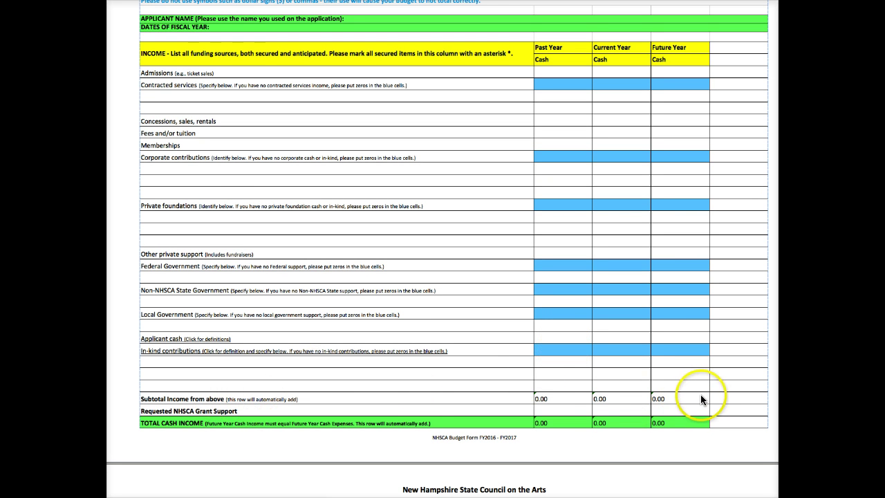
scroll(623, 407, "down", 1)
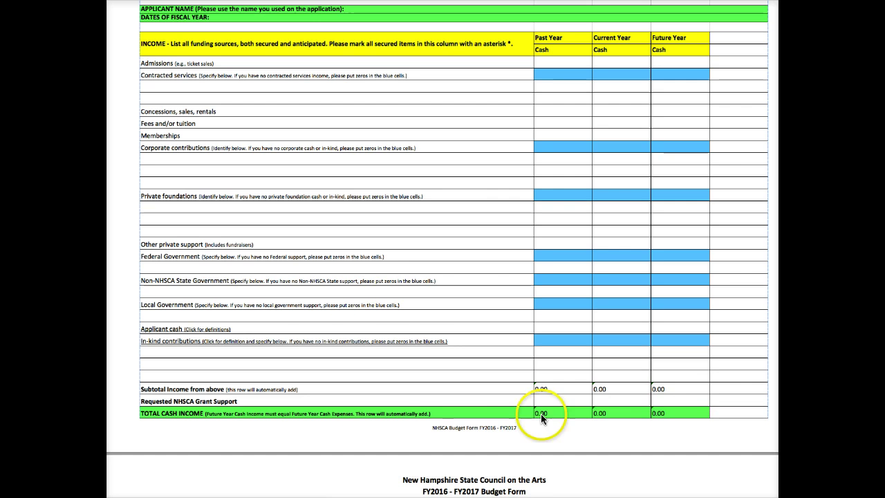
scroll(678, 415, "down", 10)
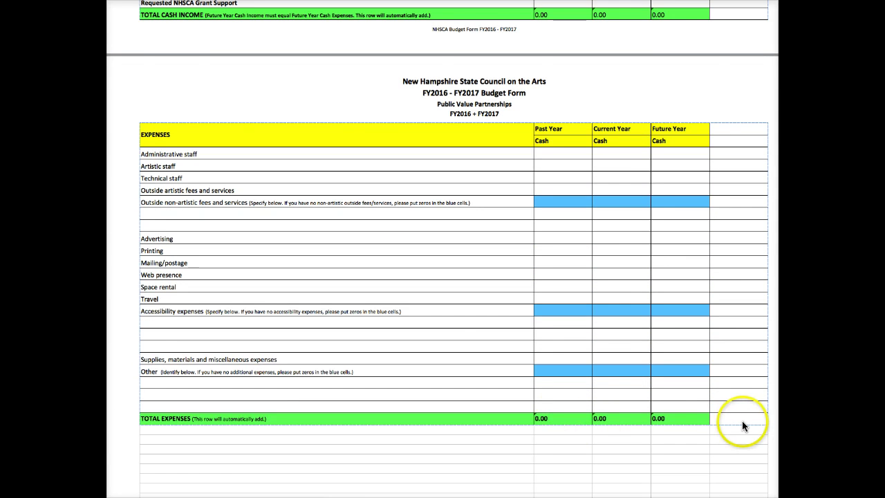
scroll(717, 415, "up", 15)
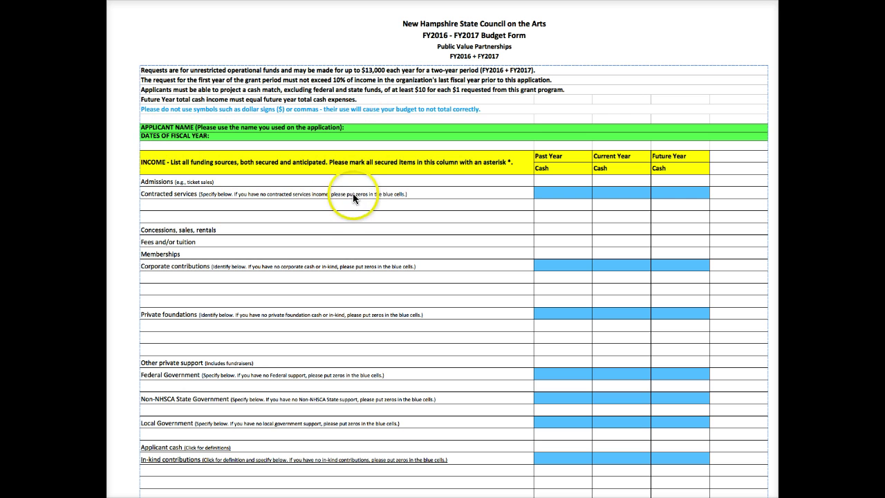
left_click(262, 182)
left_click(568, 178)
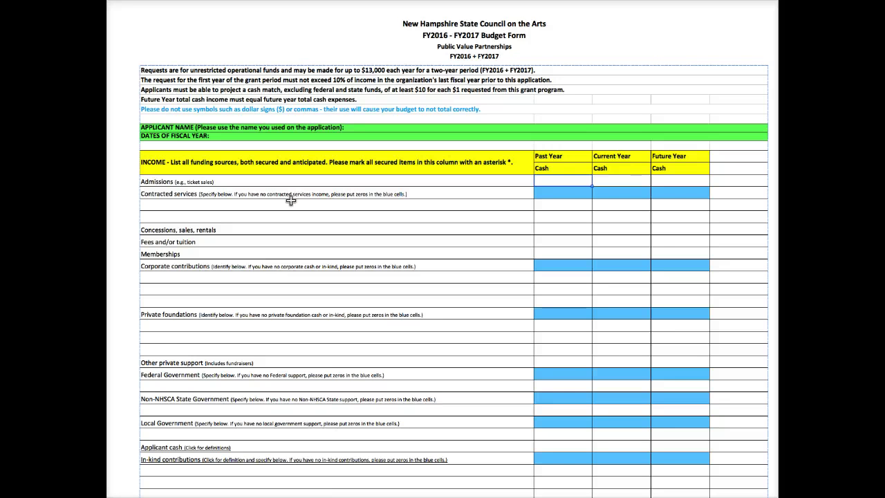
type("545")
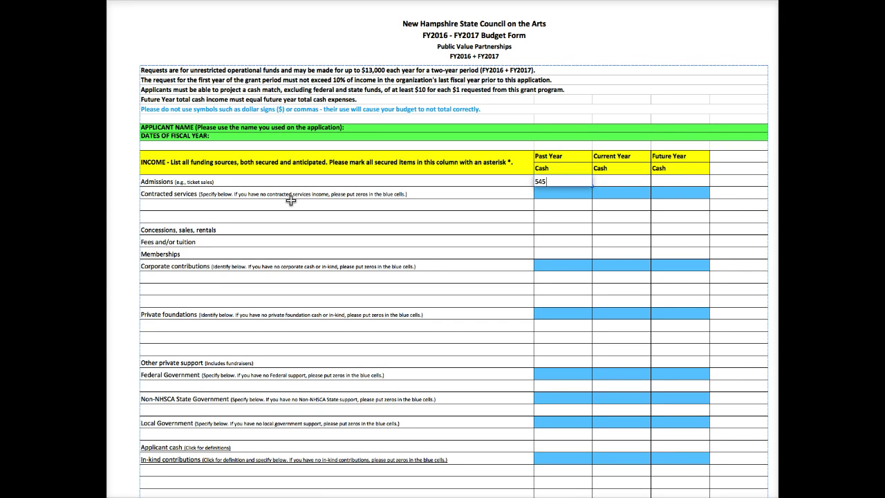
key("Tab")
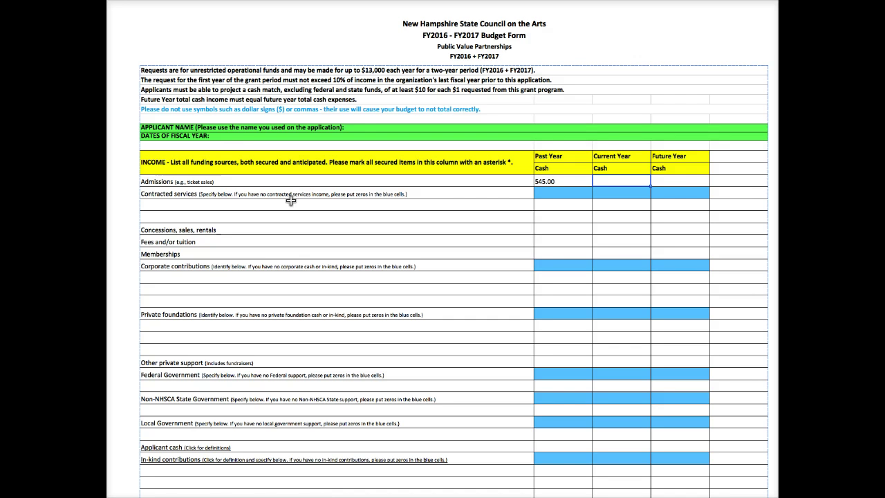
type("1250")
key("Tab")
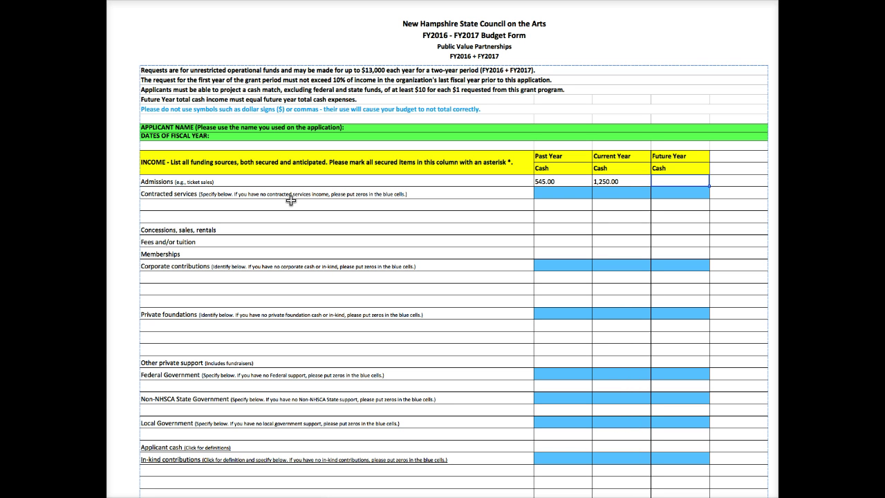
- Clear the Current Year and Past Year Admissions amounts again
key("shift+Tab")
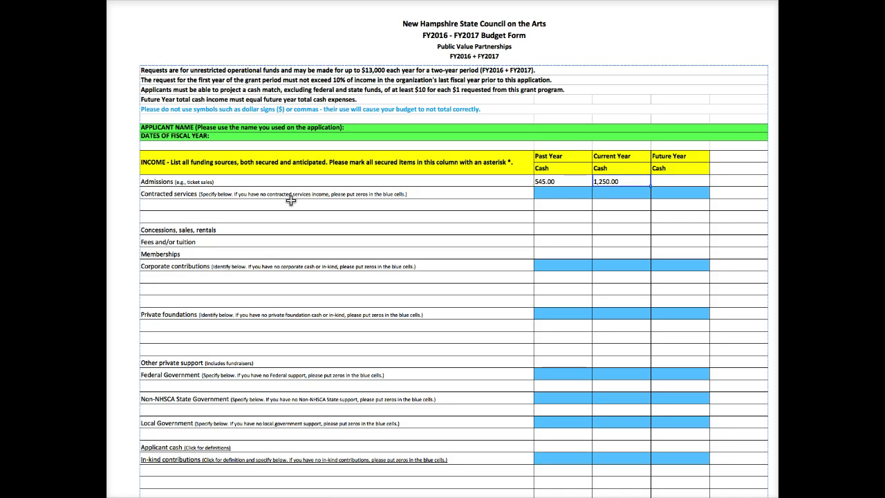
key("Delete")
key("shift+Tab")
key("Delete")
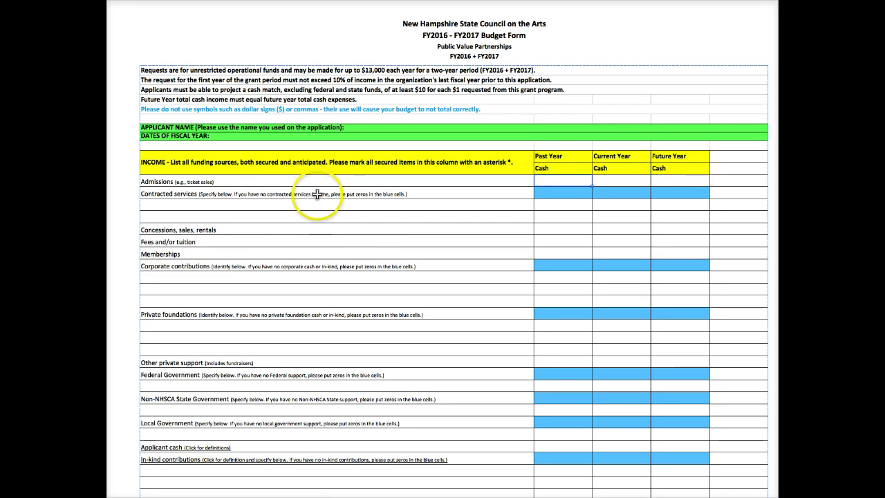
- Inspect the Contracted services row and its Past and Current Year cells
left_click(302, 194)
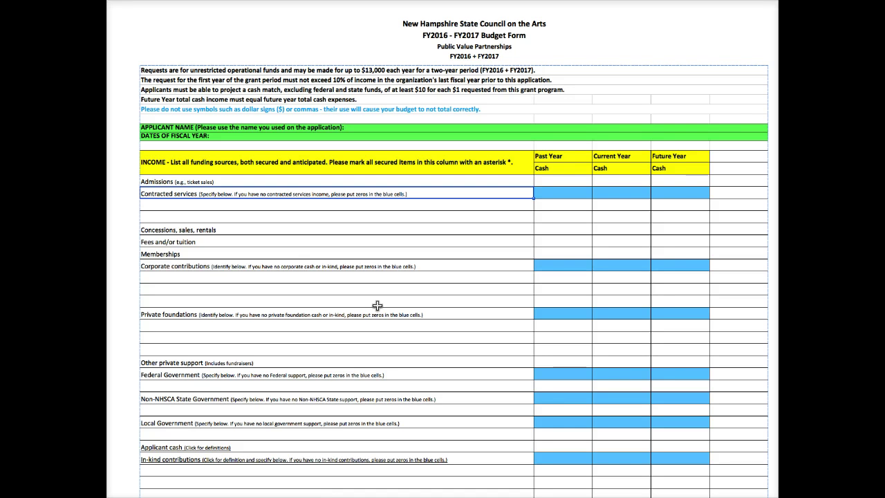
key("Down")
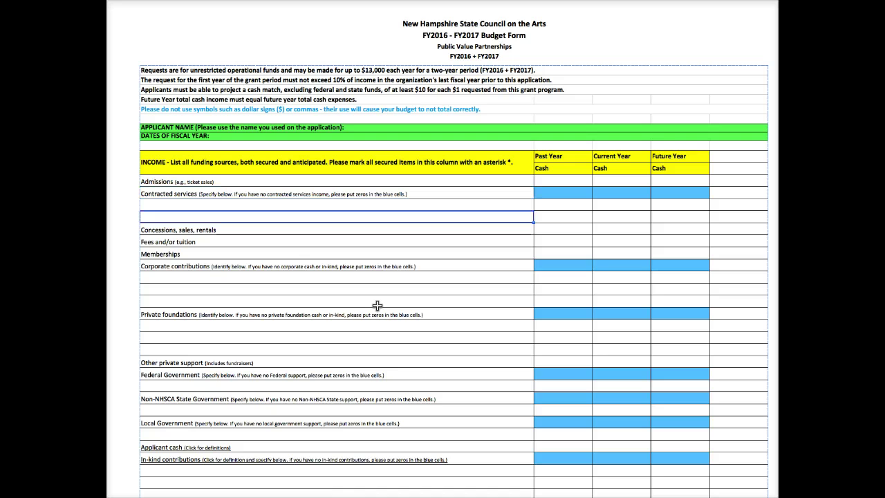
key("Up")
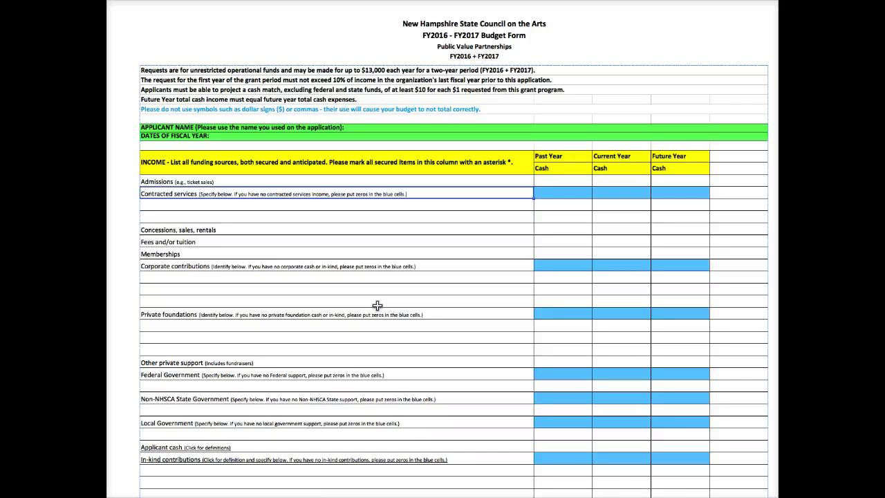
key("Right")
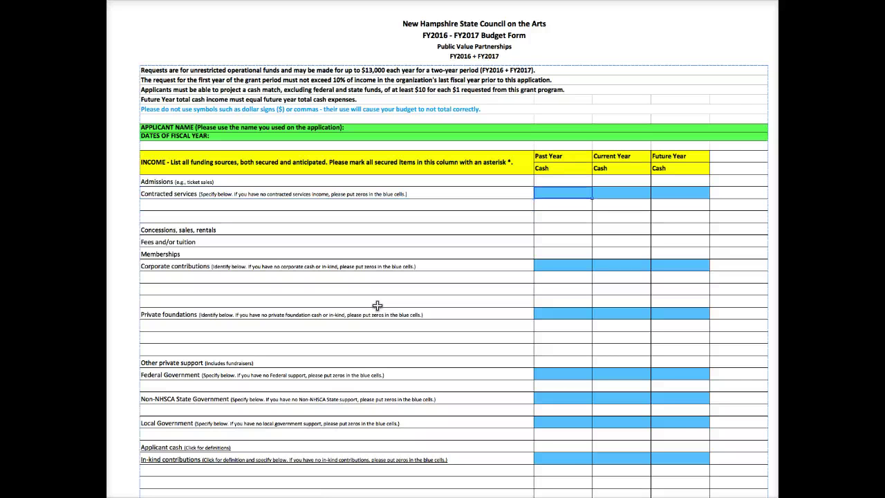
key("Right")
key("Right")
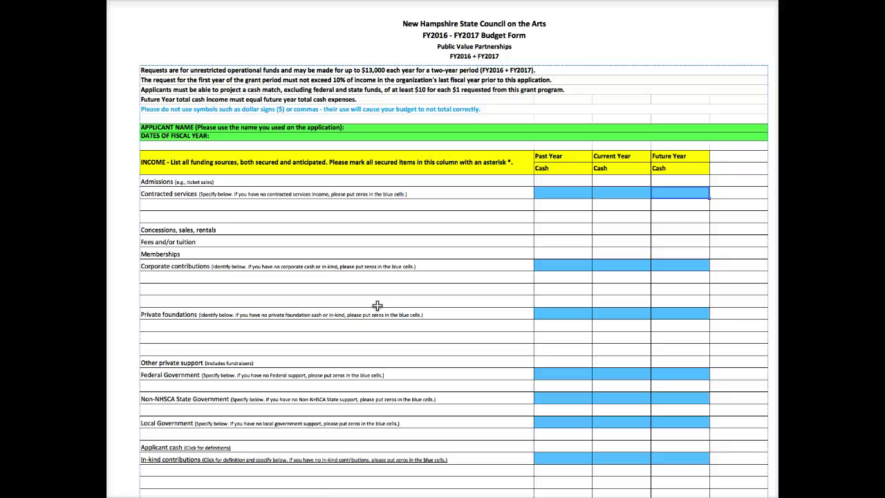
key("Left")
key("Left")
key("Left")
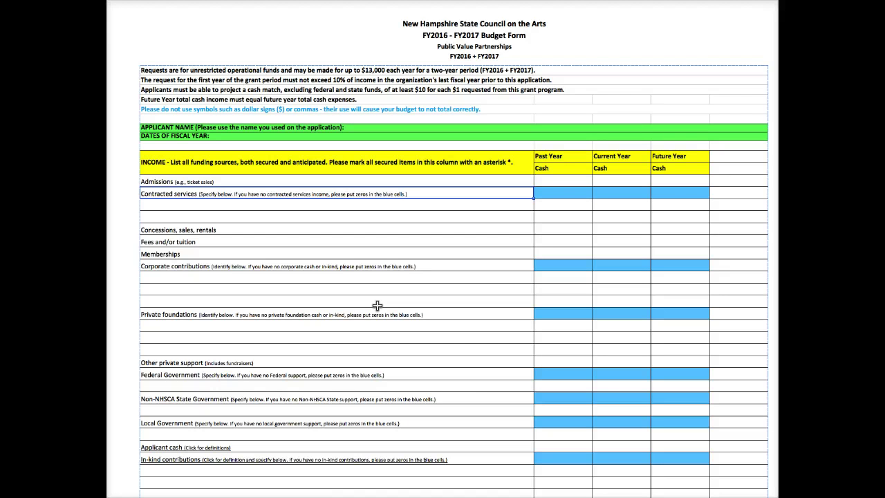
- Step down from Corporate contributions through government rows to In-kind contributions
key("Down")
key("Down")
key("Down")
key("Down")
key("Down")
key("Down")
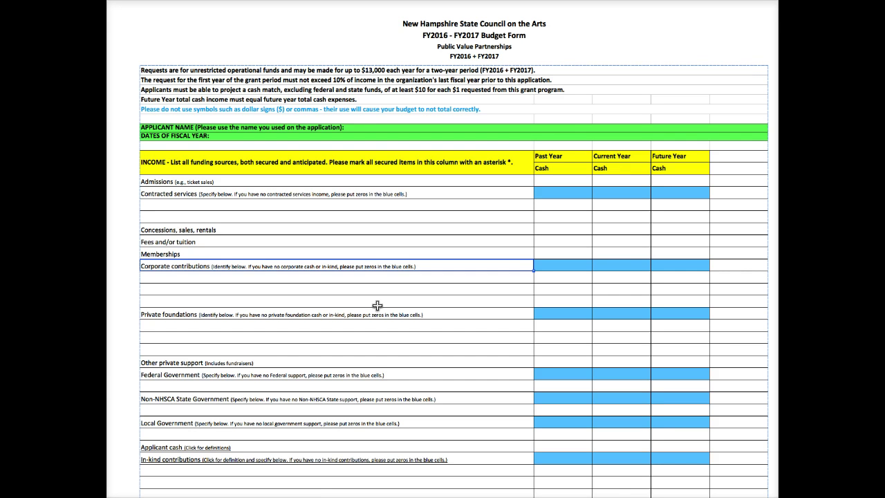
key("Down")
key("Down")
key("Down")
key("Down")
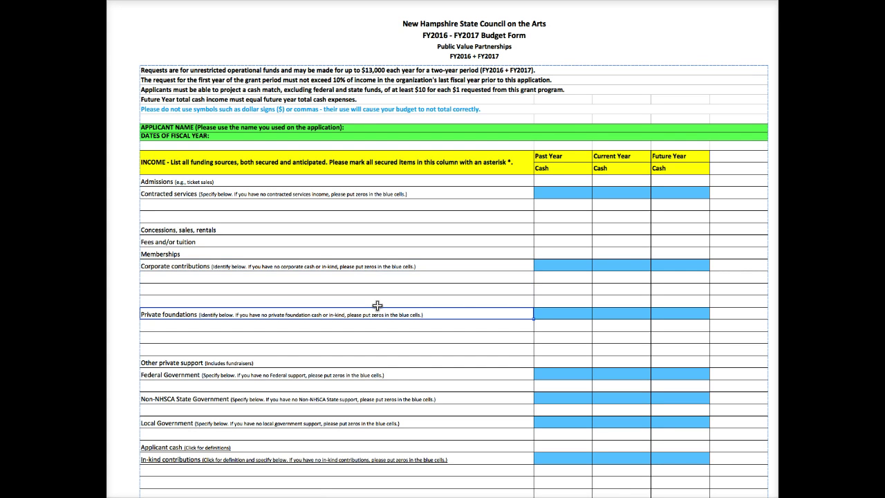
key("Down")
key("Down")
key("Down")
key("Down")
key("Down")
key("Down")
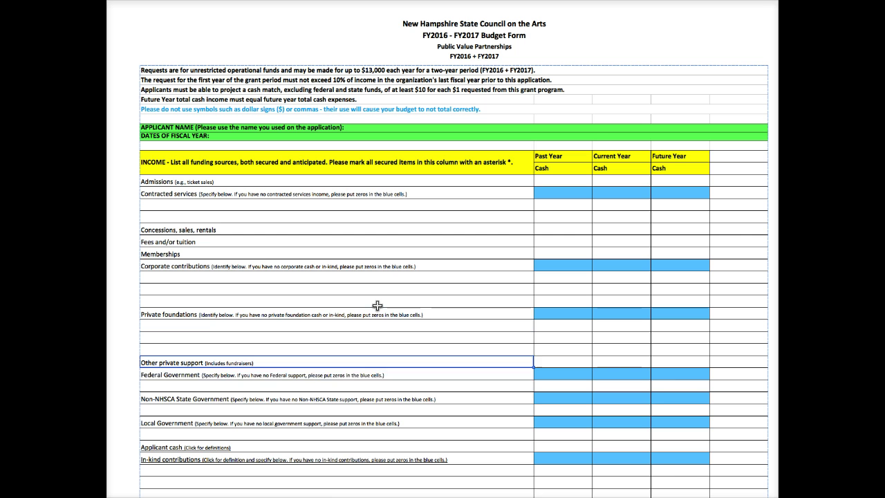
key("Down")
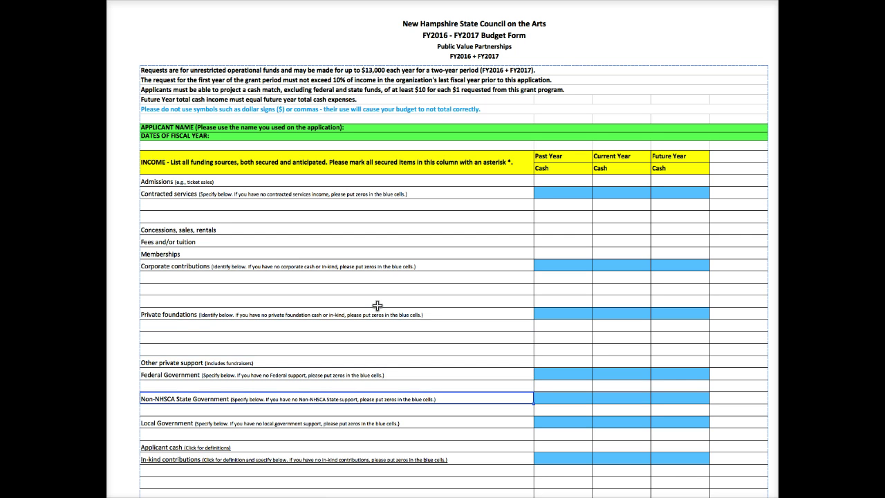
key("Down")
key("Down")
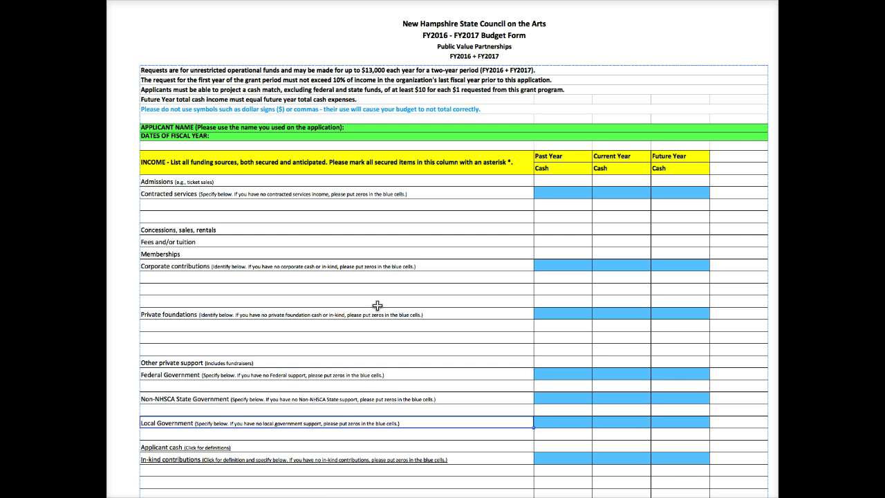
key("Down")
key("Down")
key("Down")
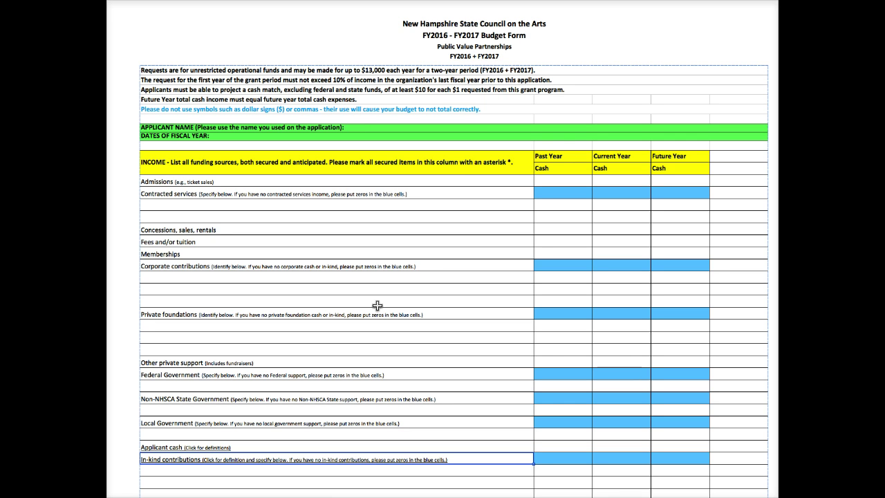
key("Tab")
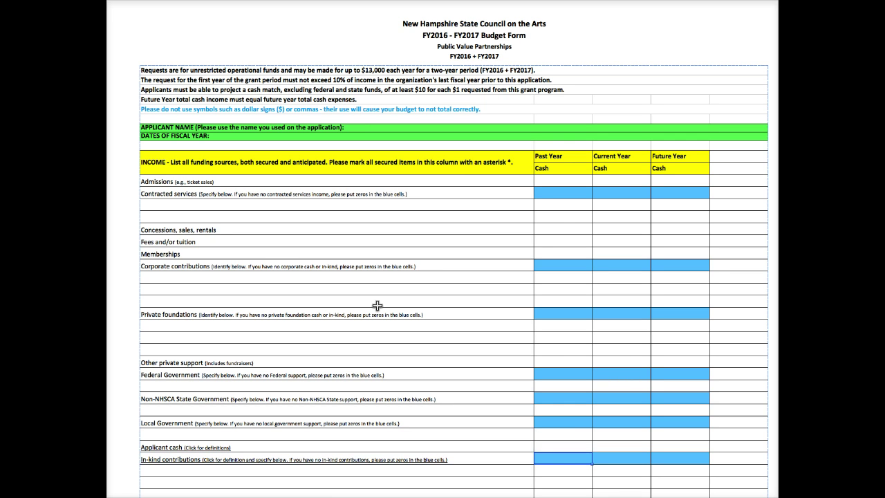
key("shift+Tab")
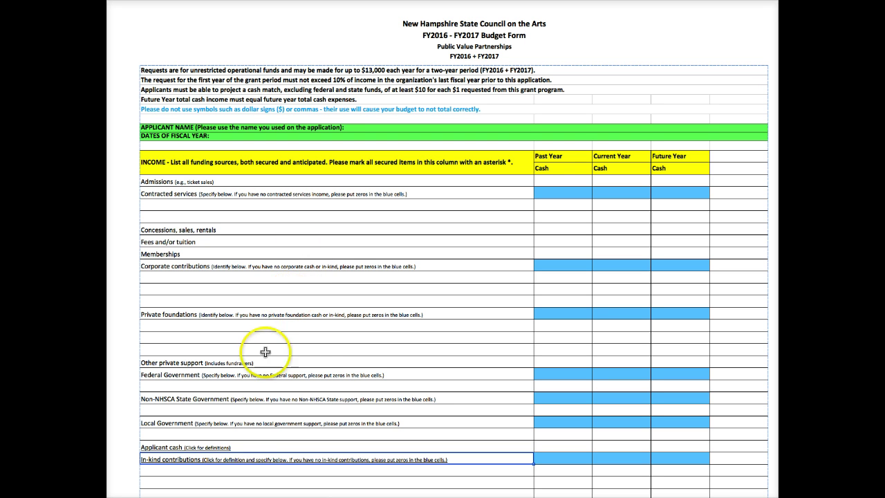
- Move back up through the income rows to Concessions, sales, rentals
key("Up")
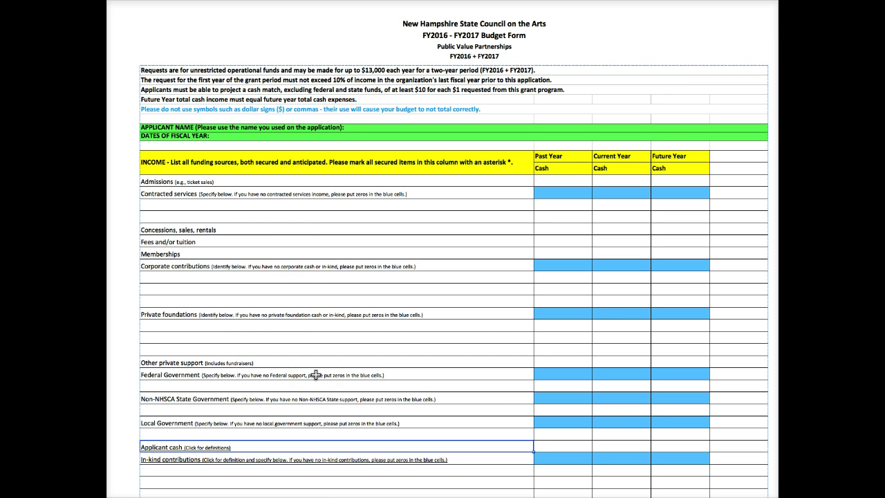
key("Up")
key("Up")
key("Up")
key("Up")
key("Up")
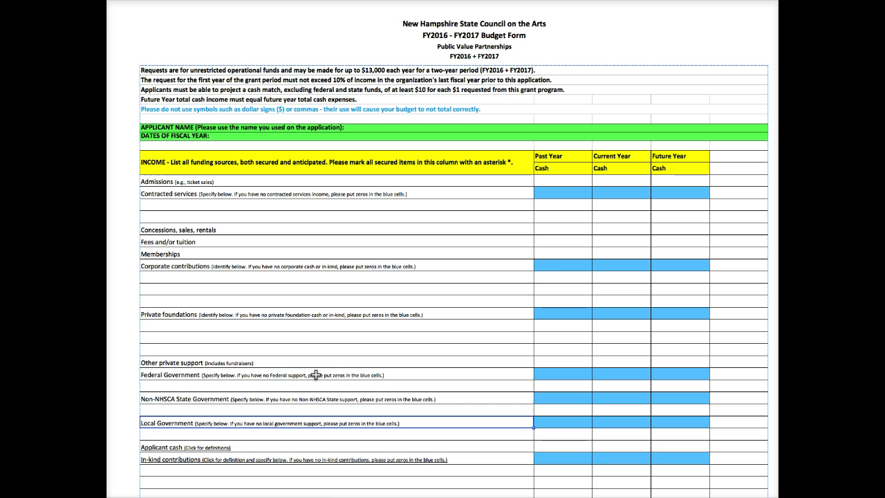
key("Up")
key("Up")
key("Up")
key("Up")
key("Up")
key("Up")
key("Up")
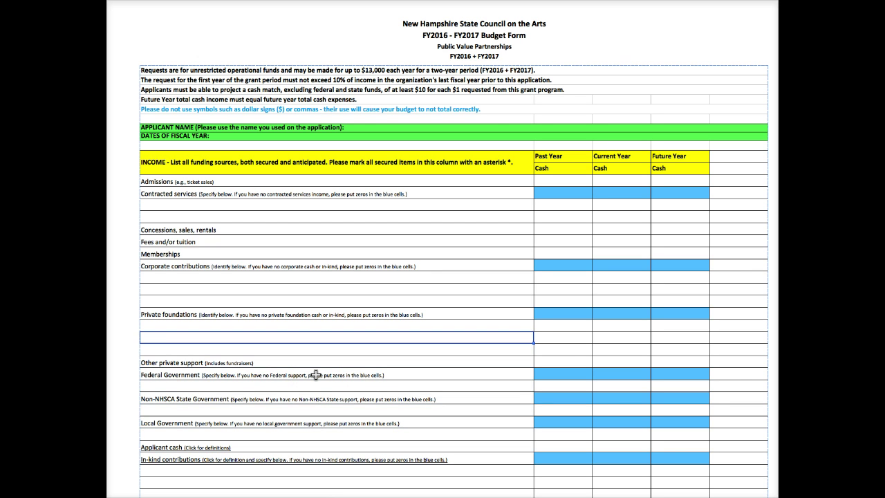
key("Up")
key("Up")
key("Up")
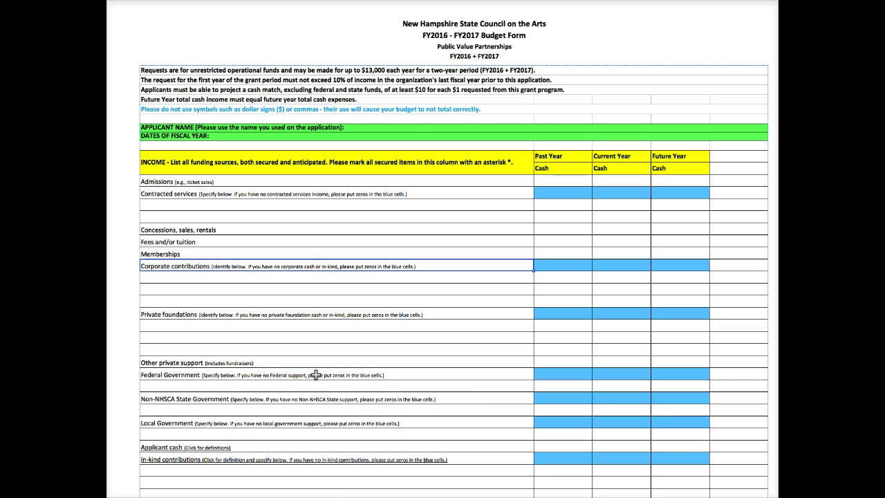
key("Up")
key("Up")
key("Up")
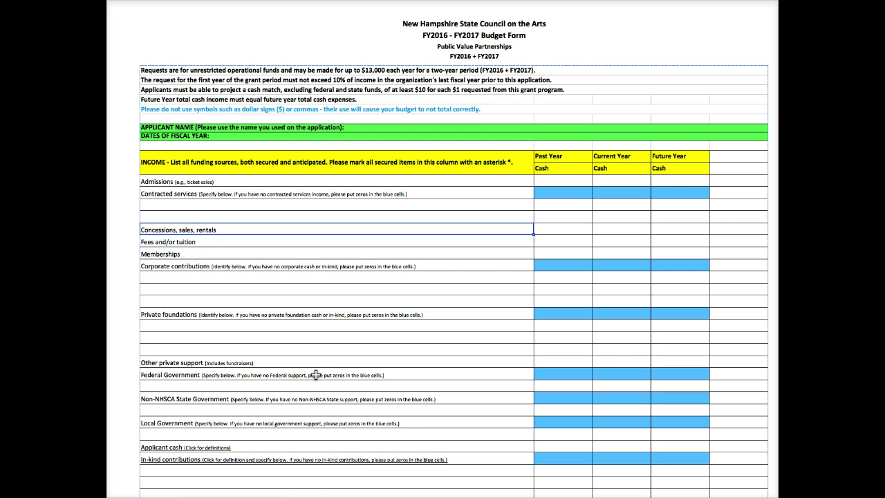
- Walk down from Fees and/or tuition and Memberships to Other private support
key("Down")
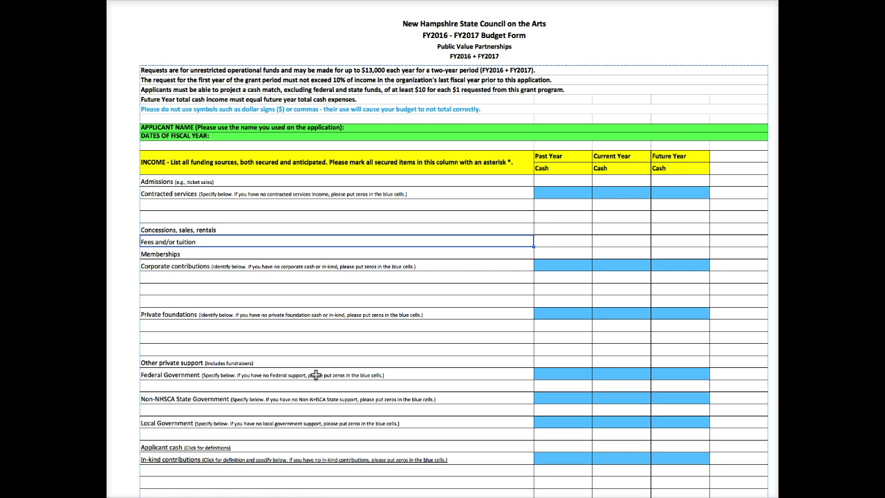
key("Down")
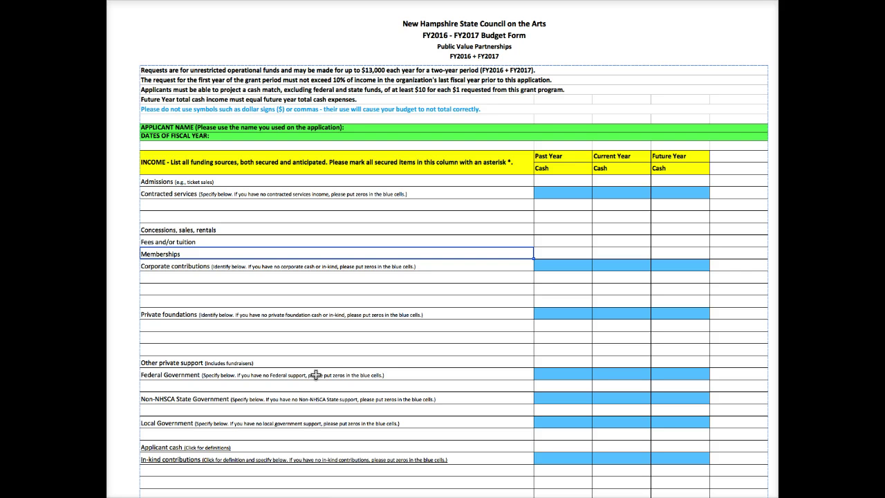
key("Down")
key("Down")
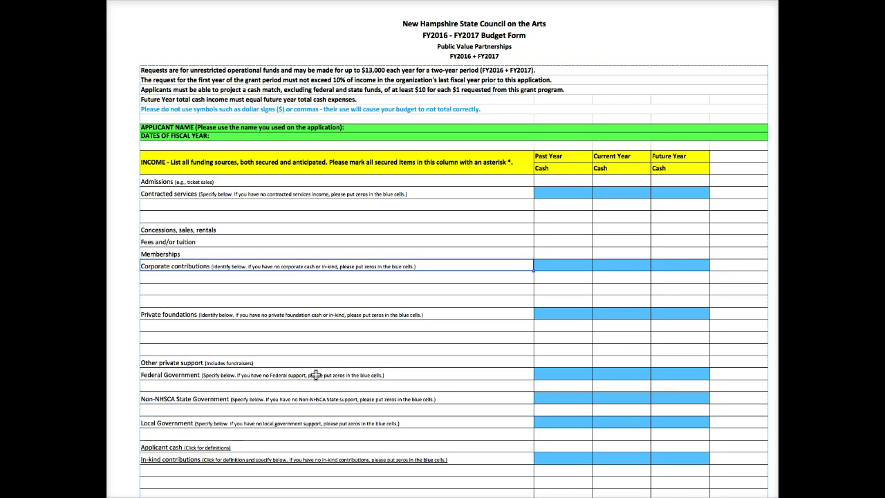
key("Down")
key("Down")
key("Down")
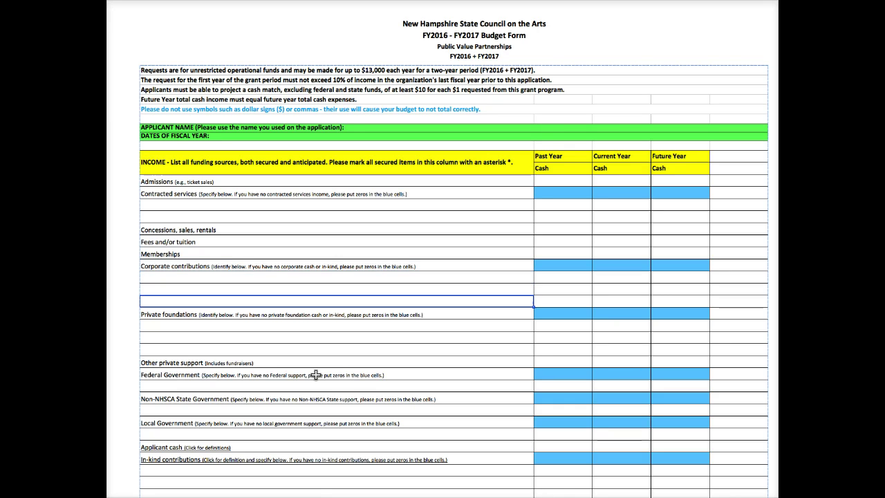
key("Down")
key("Down")
key("Down")
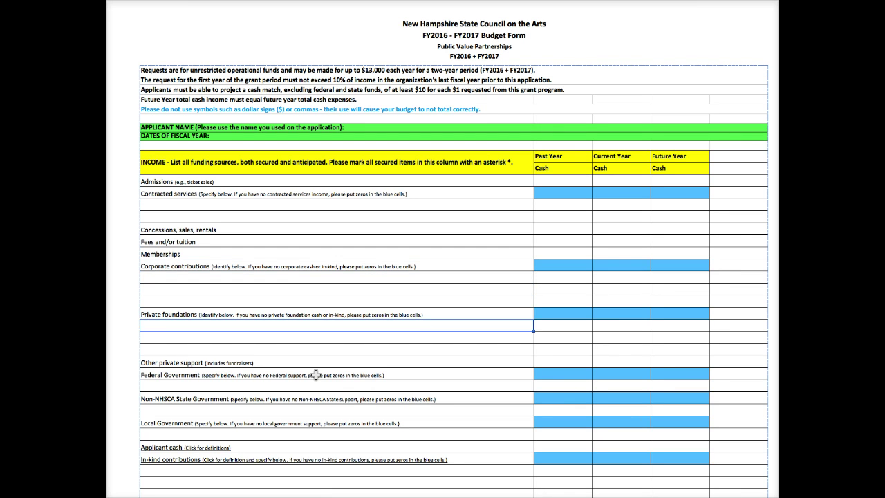
key("Down")
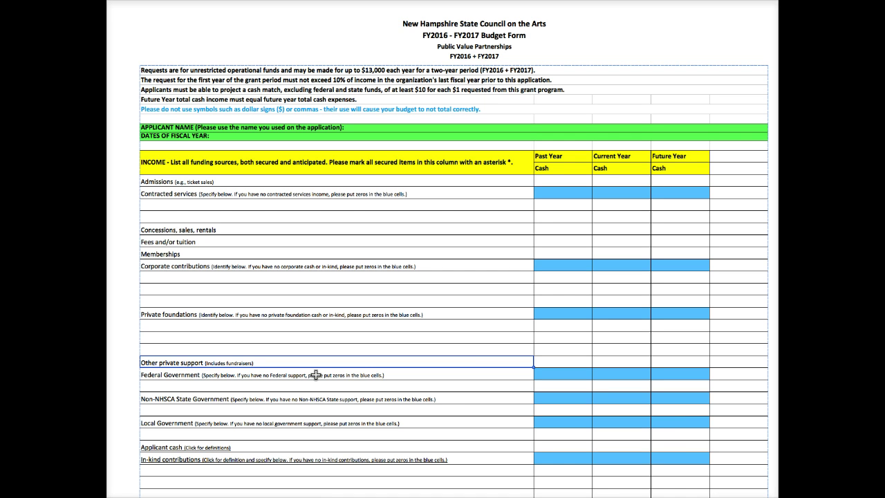
- Continue down through Federal, State and Local Government until Subtotal Income appears
key("Right")
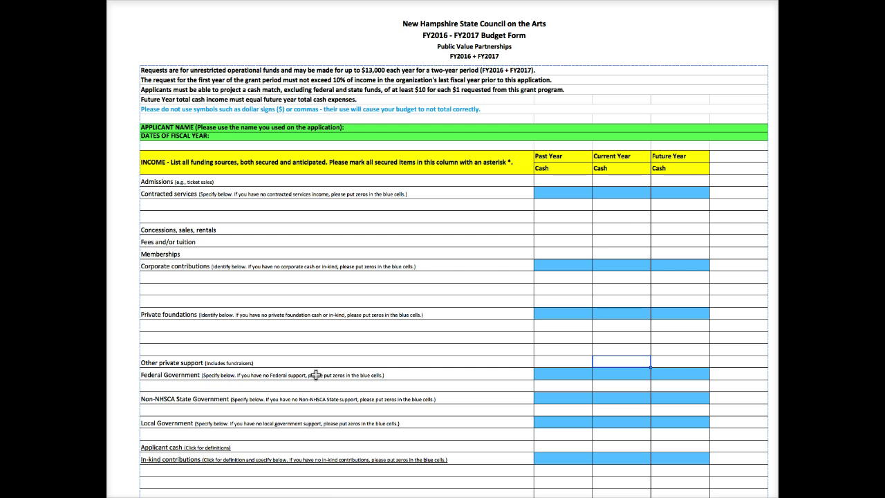
key("Down")
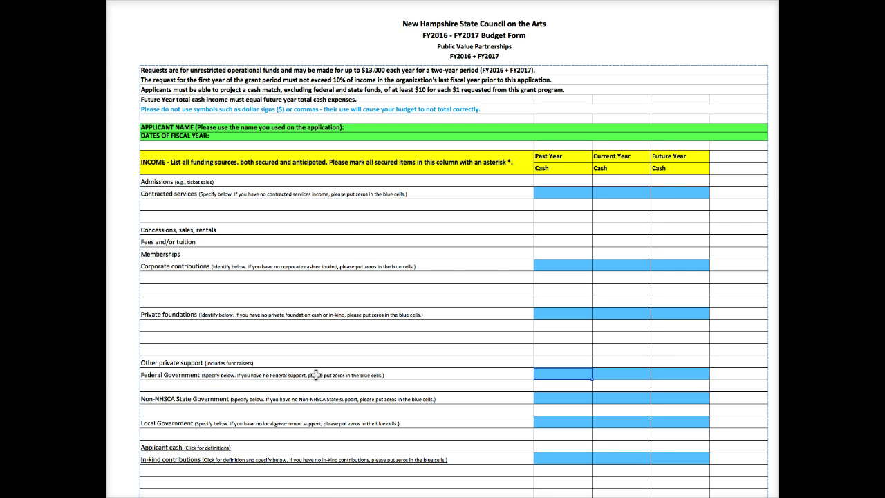
key("Left")
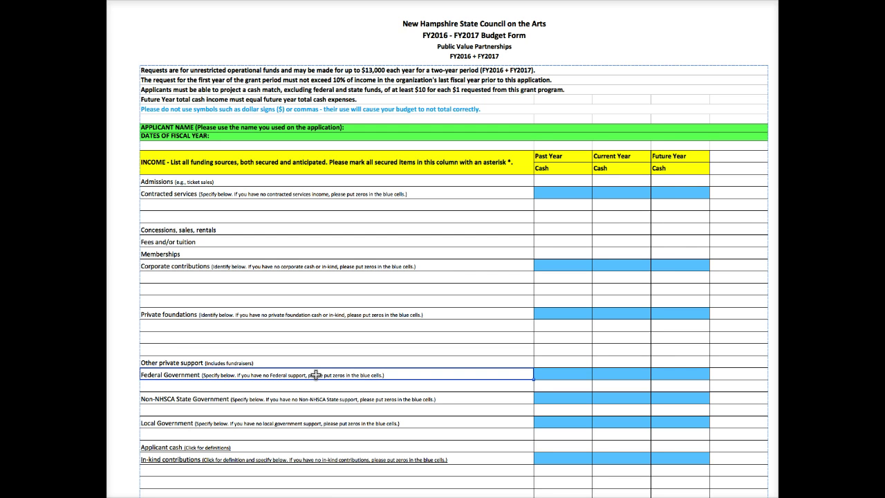
key("Down")
key("Down")
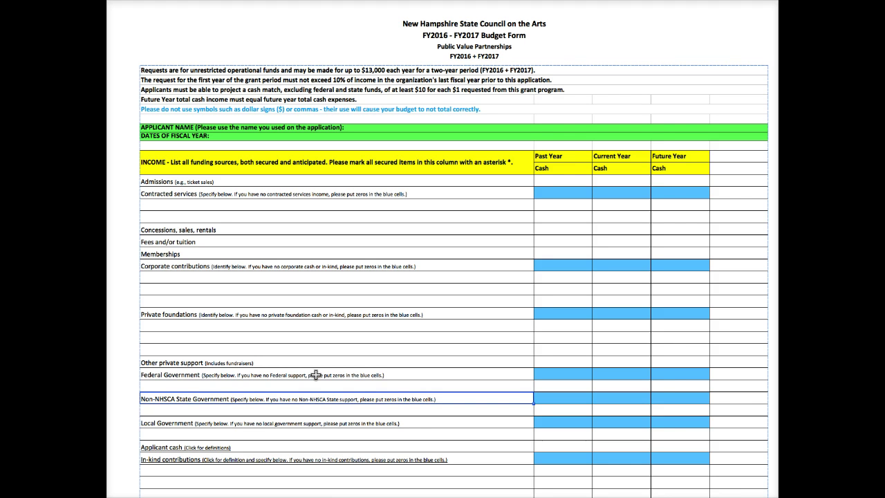
key("Down")
key("Down")
key("Down")
key("Down")
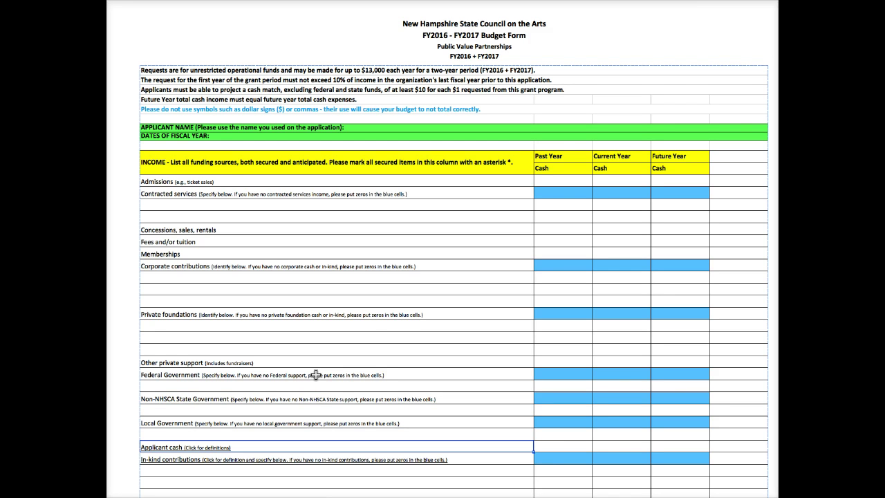
key("Down")
key("Down")
key("Down")
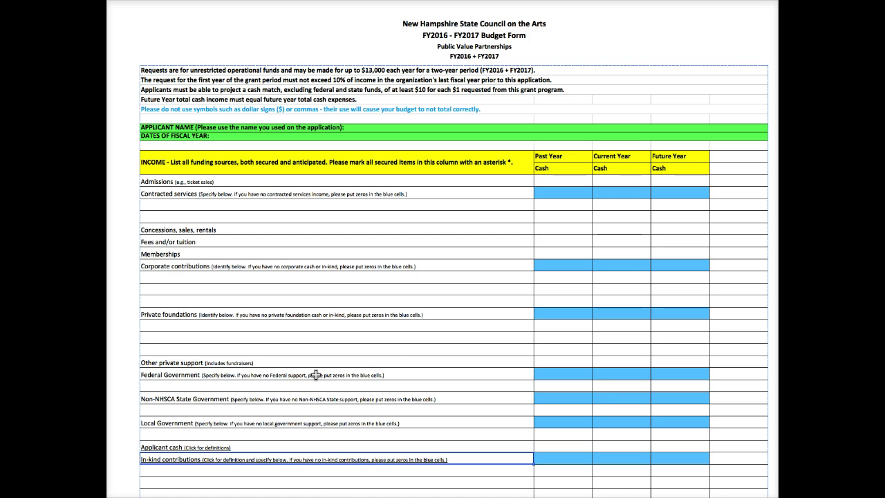
key("Down")
key("Down")
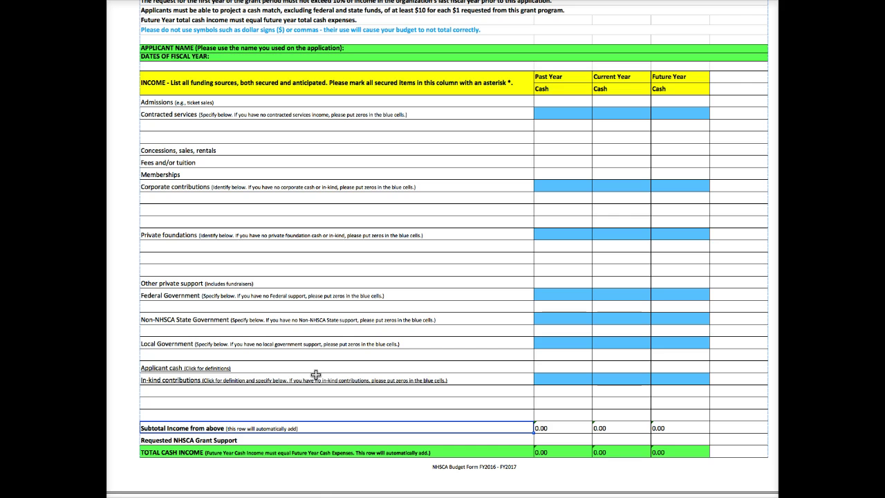
key("Right")
key("Right")
key("Right")
key("Down")
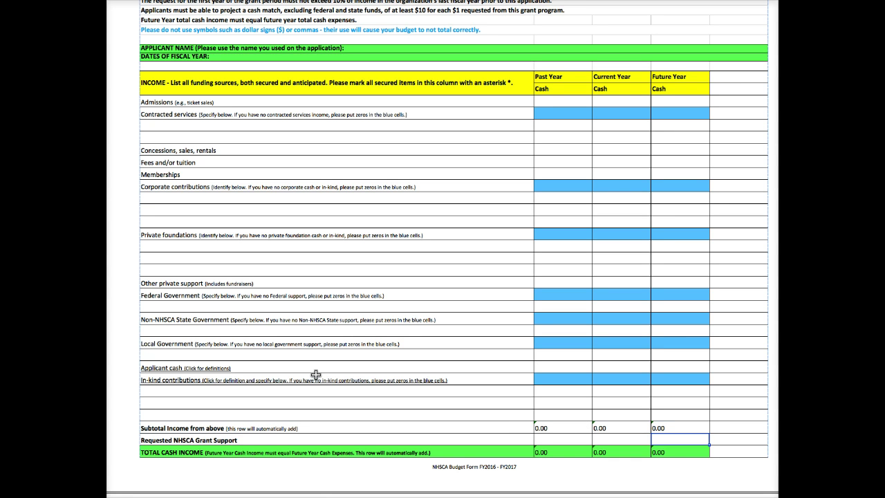
key("Left")
key("Left")
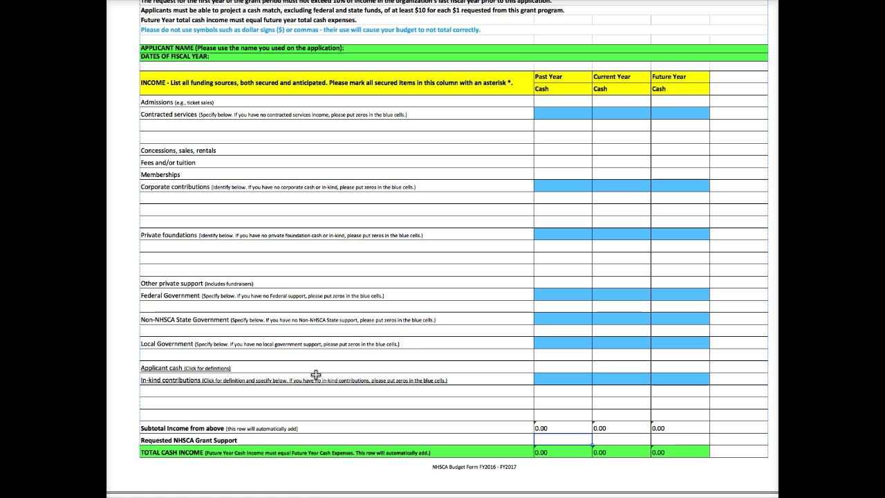
key("Left")
key("Right")
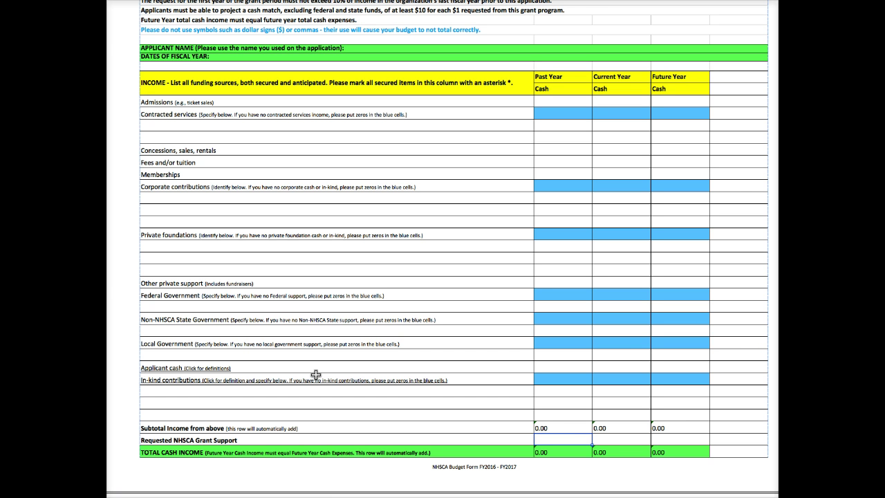
key("Right")
key("Right")
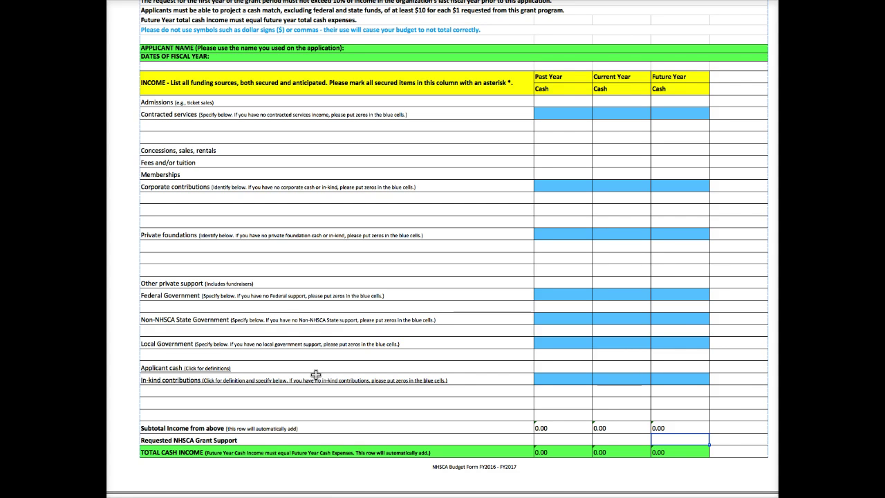
key("Down")
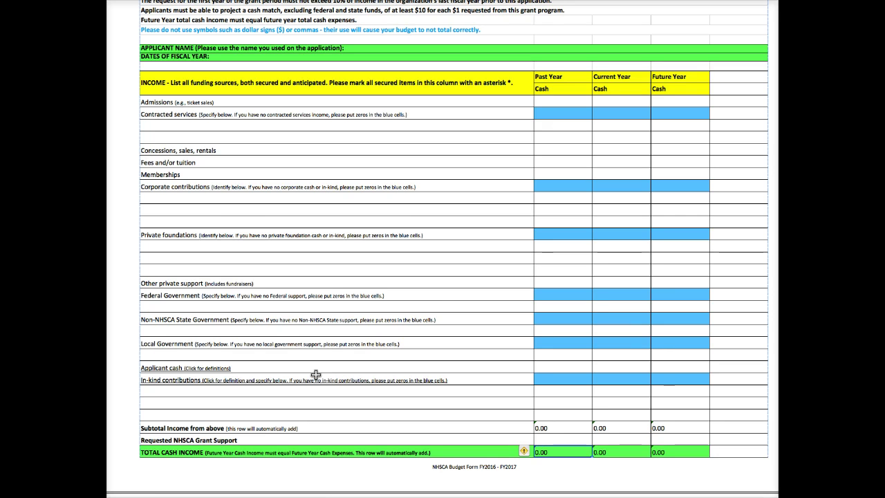
- Scroll down to the Expenses table and select the Administrative staff row
scroll(316, 374, "down", 2)
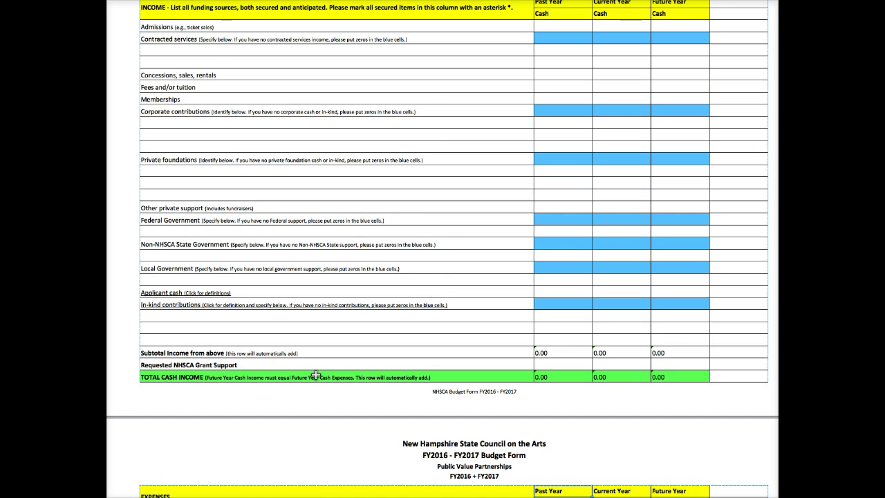
scroll(315, 374, "down", 3)
scroll(315, 374, "down", 4)
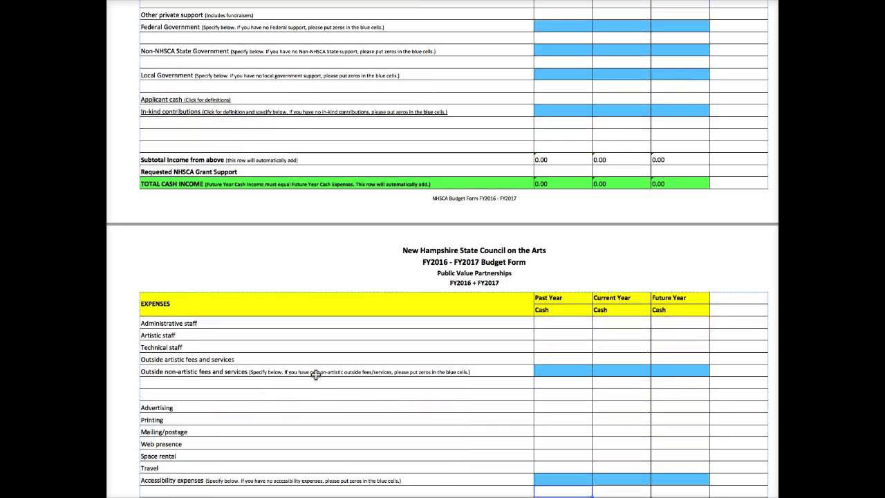
scroll(315, 374, "down", 3)
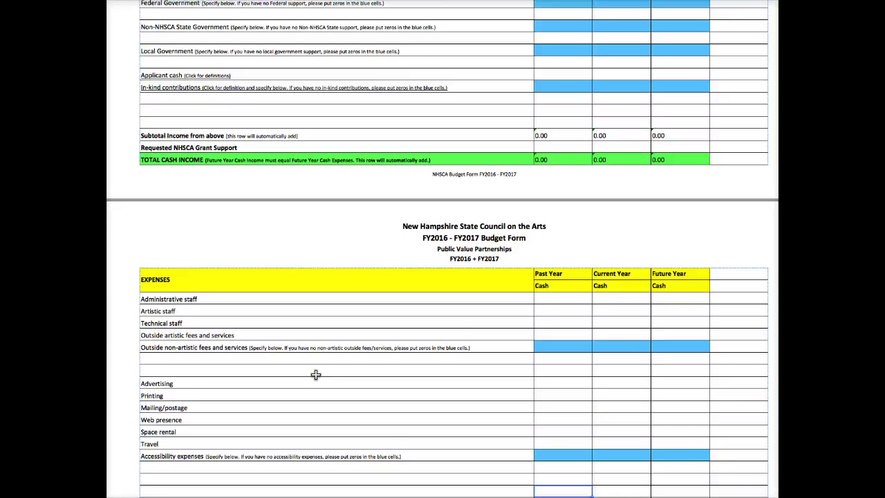
scroll(315, 374, "down", 1)
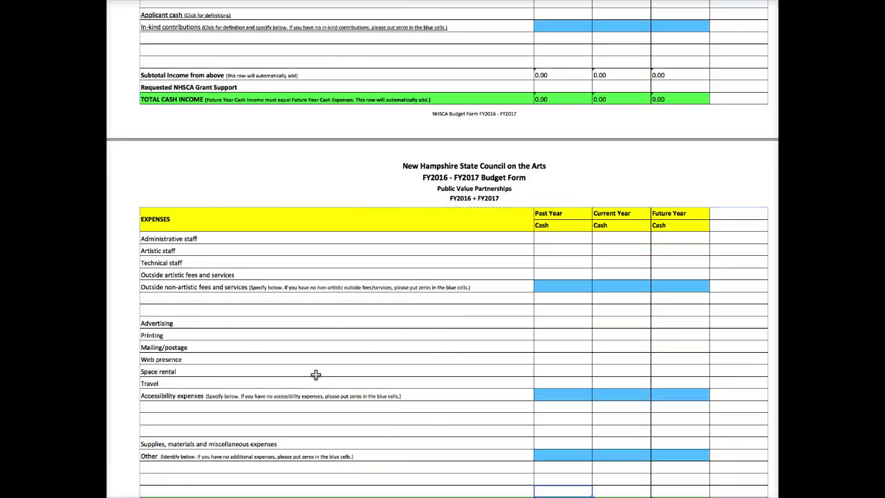
left_click(205, 239)
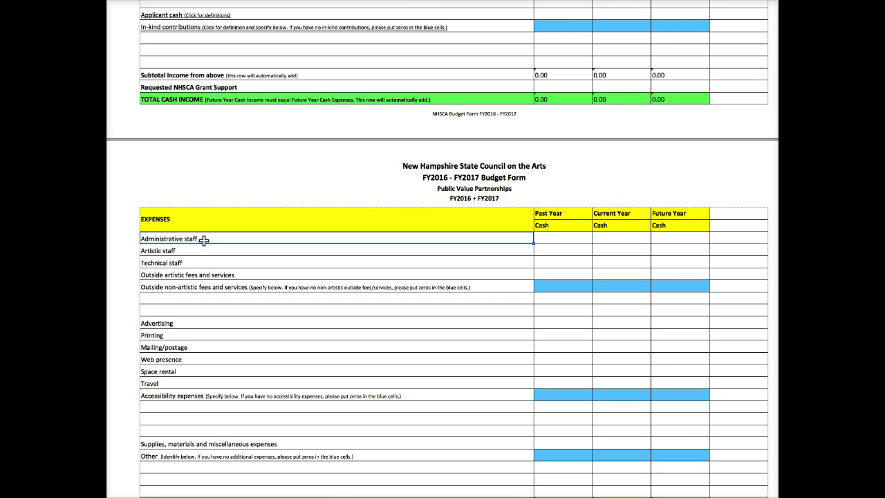
- Step through Artistic, Technical staff and outside fees rows to the non-artistic fees Past Year cell
key("Down")
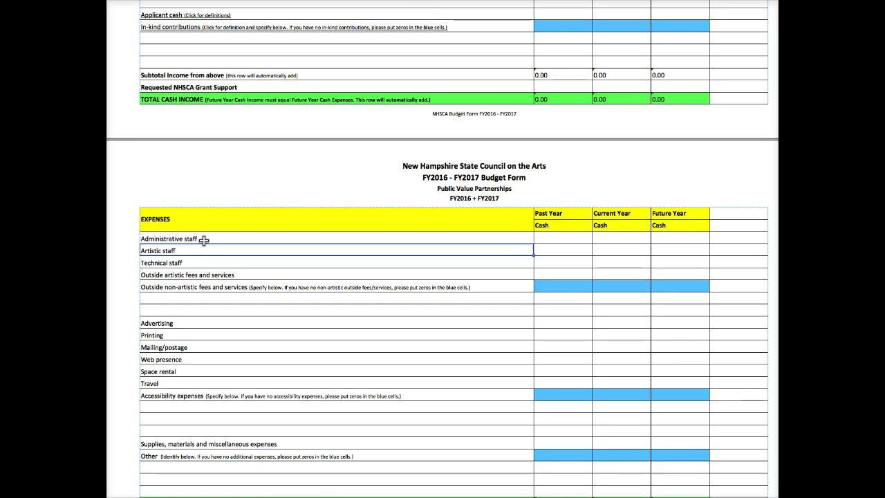
key("Down")
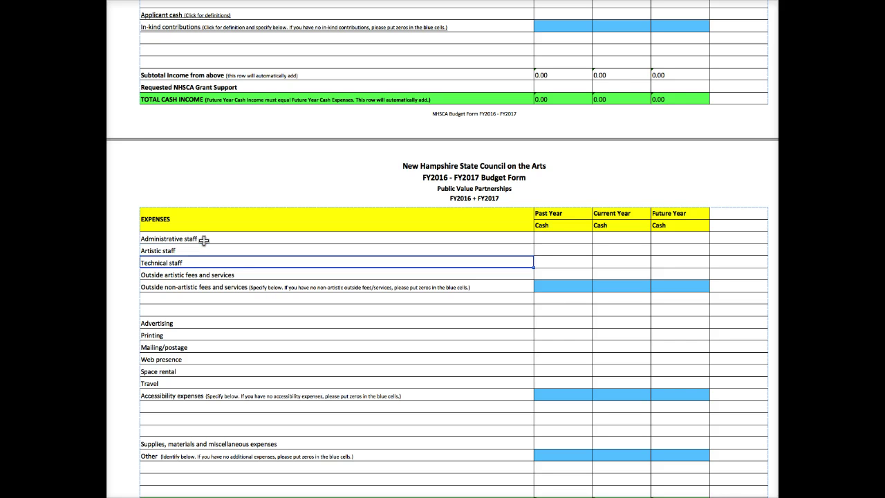
key("Down")
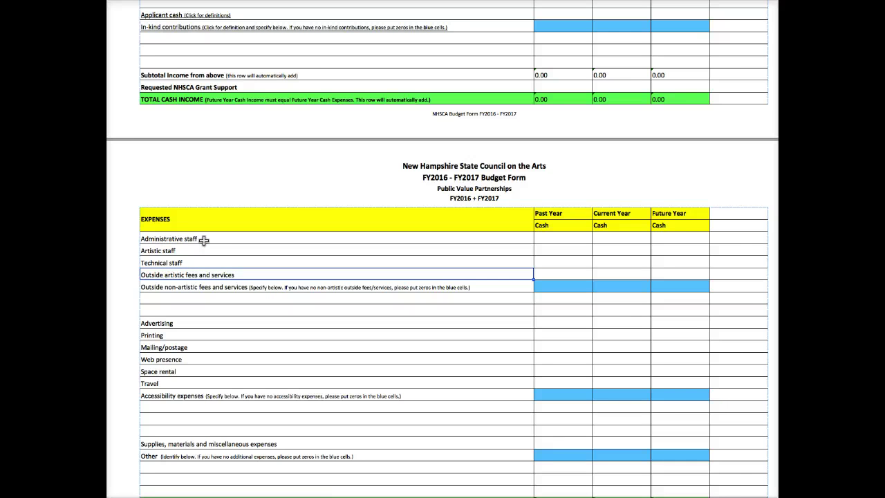
key("Down")
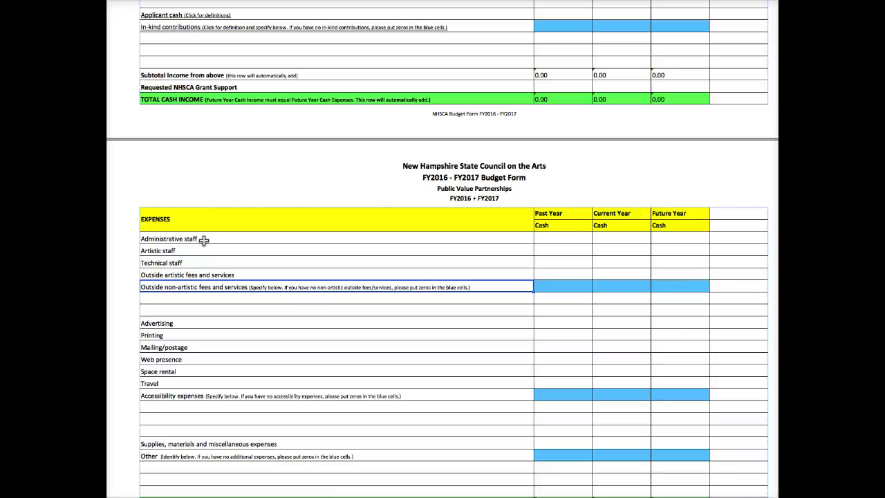
key("Down")
key("Down")
key("Up")
key("Up")
key("Right")
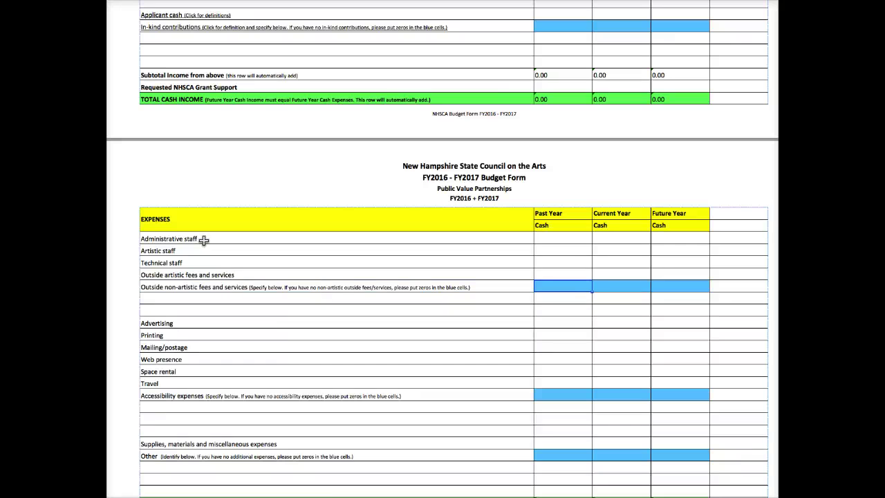
key("Down")
key("Down")
key("Down")
key("Left")
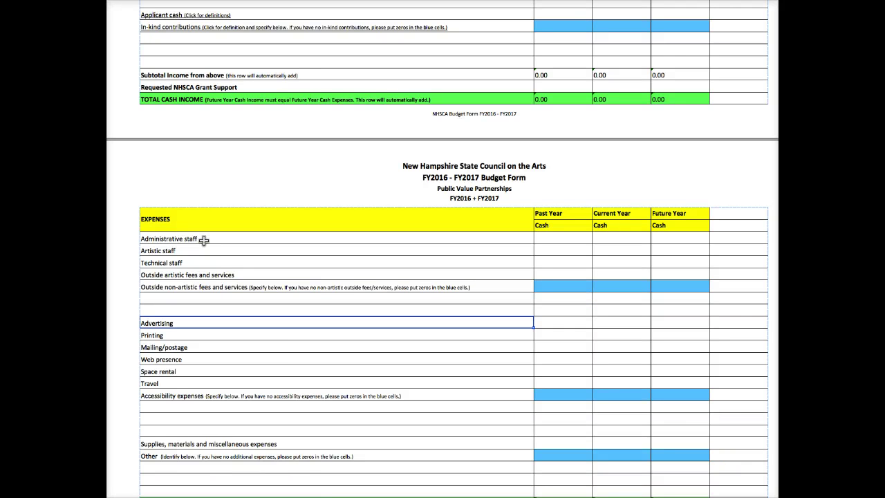
key("Down")
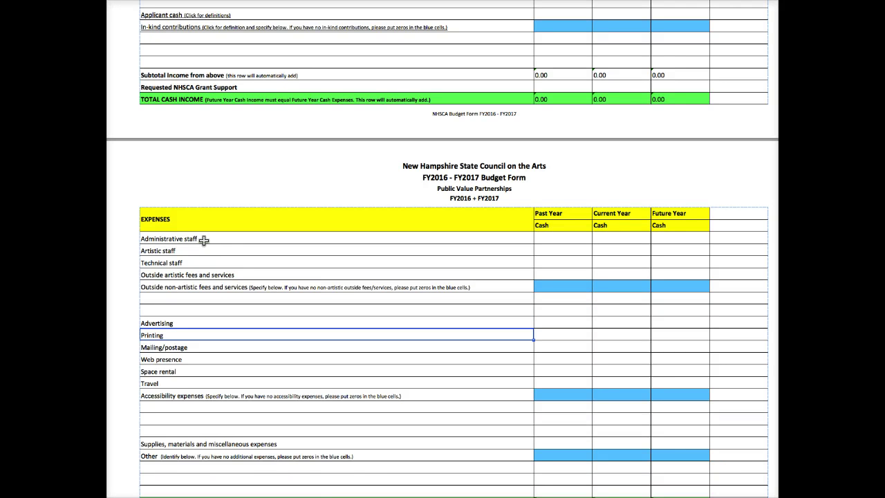
key("Down")
key("Down")
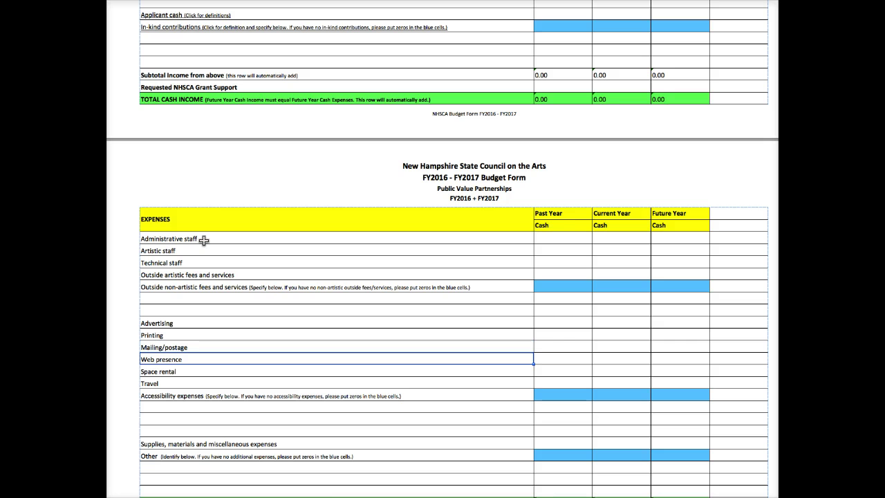
key("Down")
key("Down")
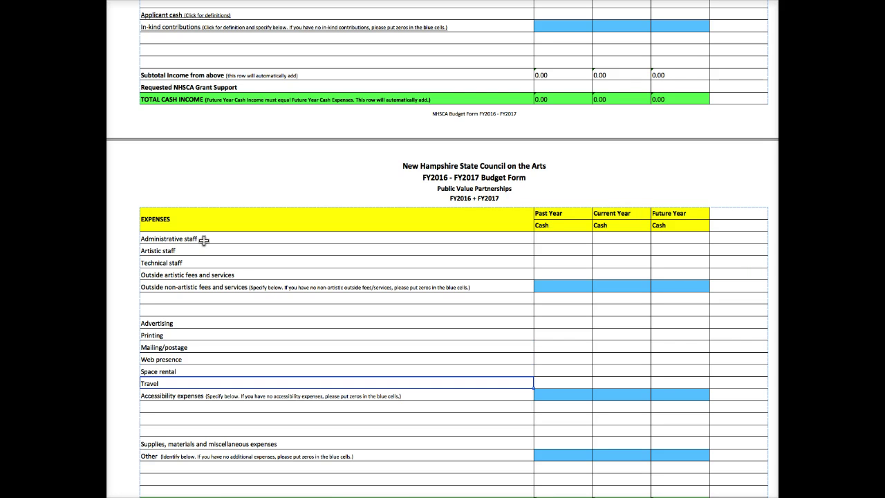
key("Down")
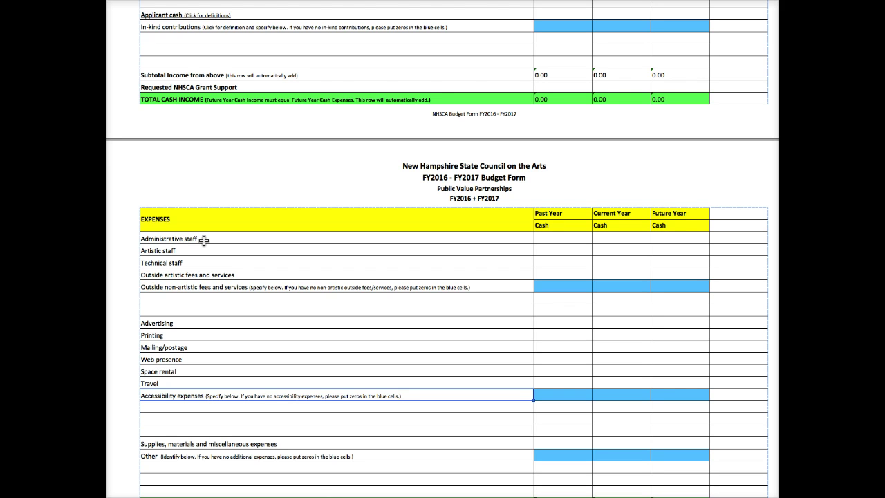
key("Right")
key("Right")
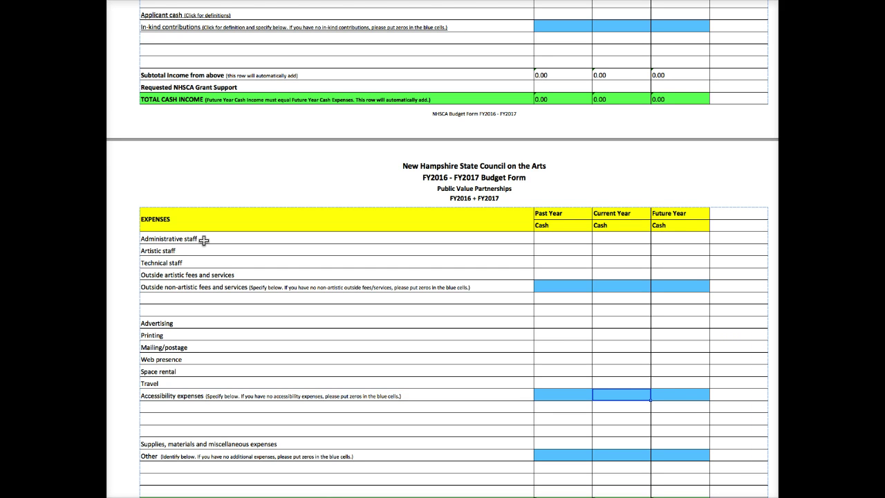
key("Left")
key("Left")
key("Down")
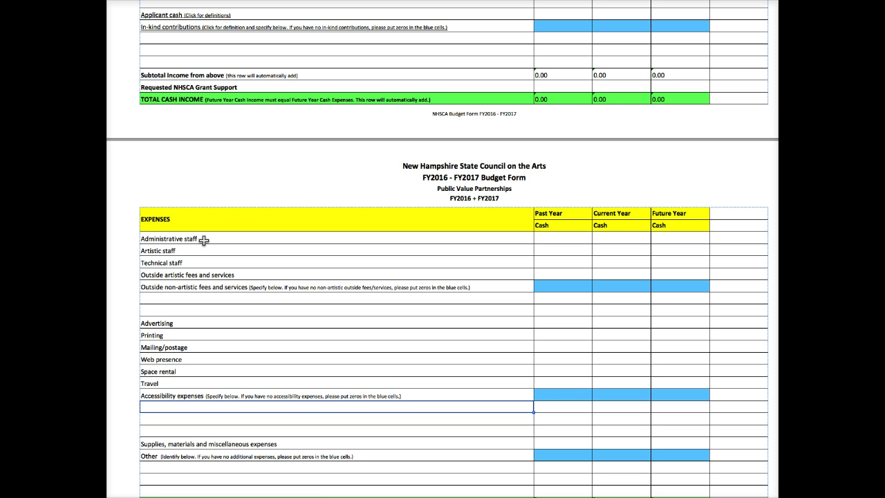
key("Down")
key("Down")
key("Down")
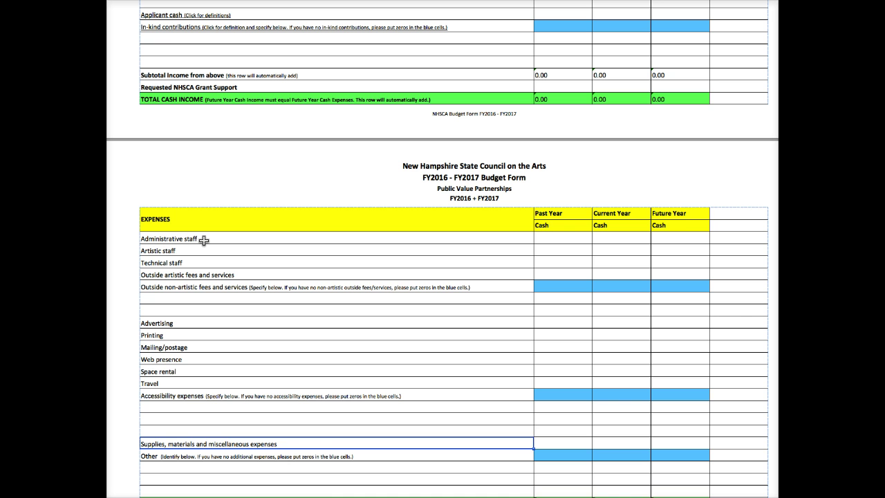
key("Down")
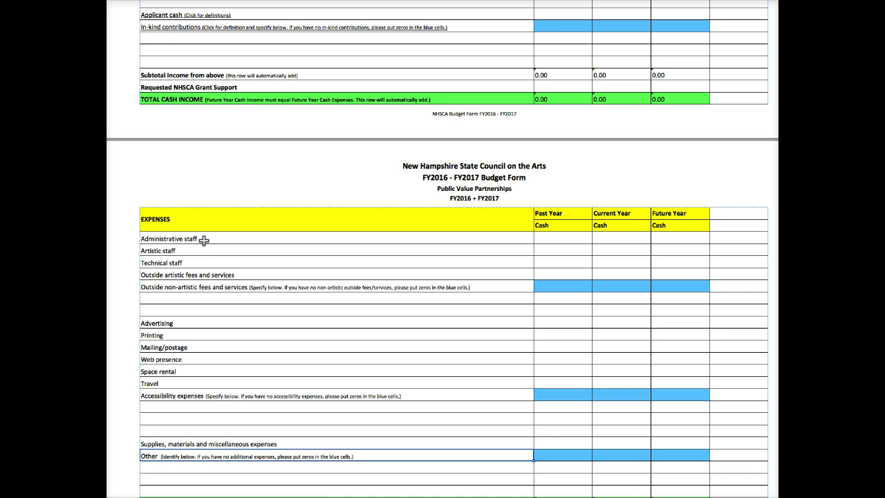
key("Down")
key("Down")
key("Down")
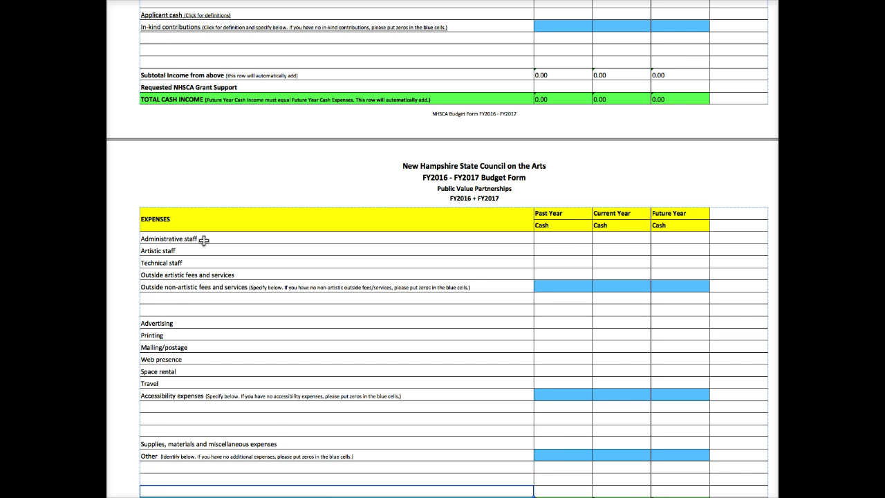
key("Down")
key("Down")
key("Down")
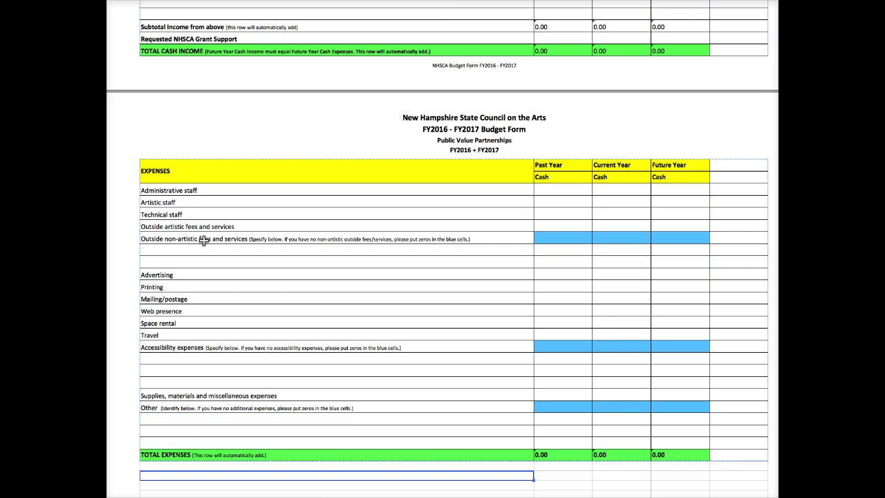
- Check the TOTAL EXPENSES year cells at 0.00 and return to the top of the form
key("Up")
key("Up")
key("Right")
key("Right")
key("Right")
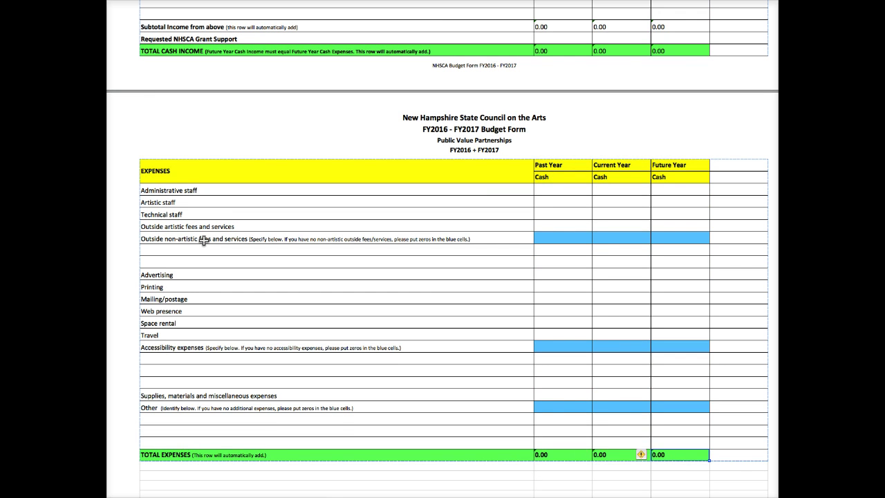
key("Left")
key("Left")
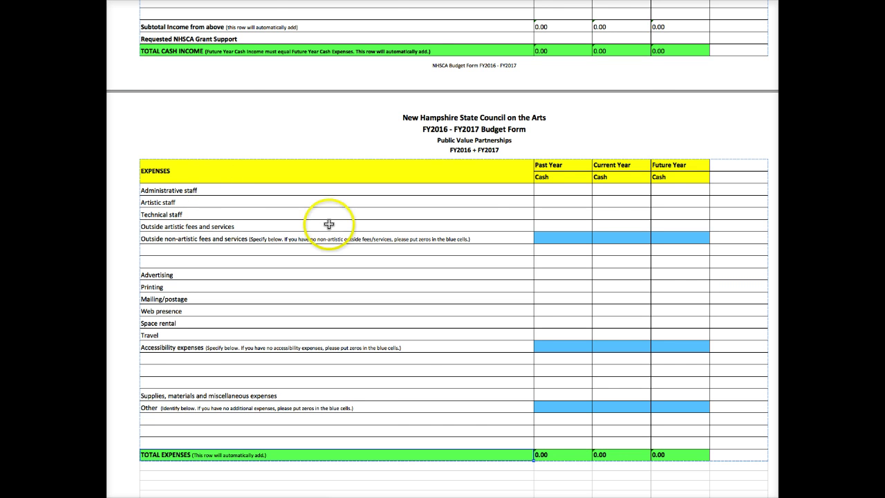
scroll(326, 224, "up", 8)
scroll(328, 224, "up", 4)
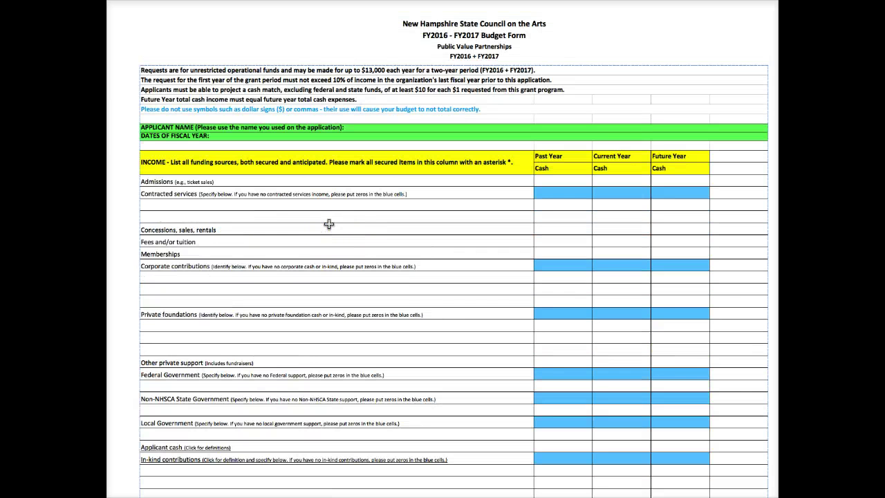